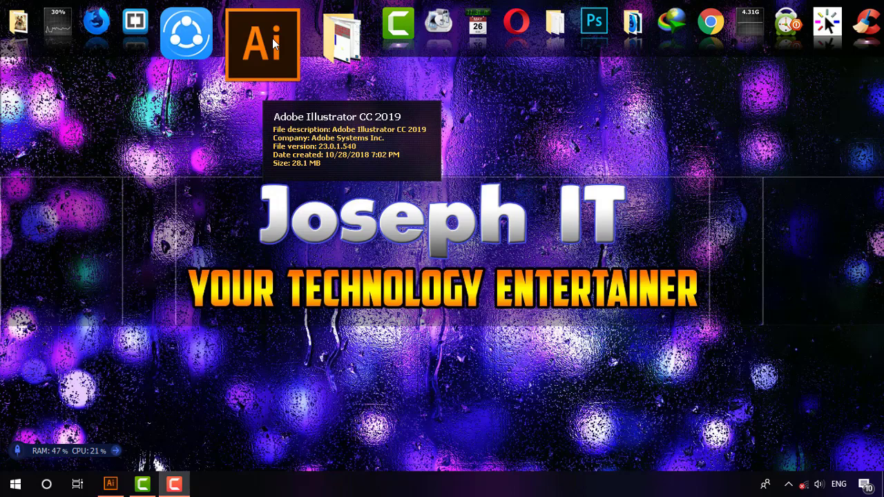
- Launch Adobe Illustrator CC 2019 from the desktop dock
{"action": "left_click", "coordinate": [272, 42]}
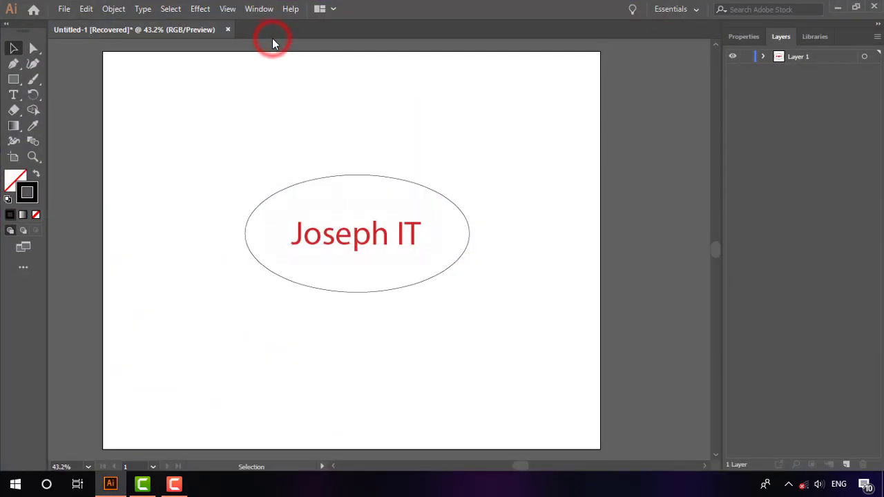
- Go to Edit > Preferences > General in Illustrator
{"action": "left_click", "coordinate": [87, 10]}
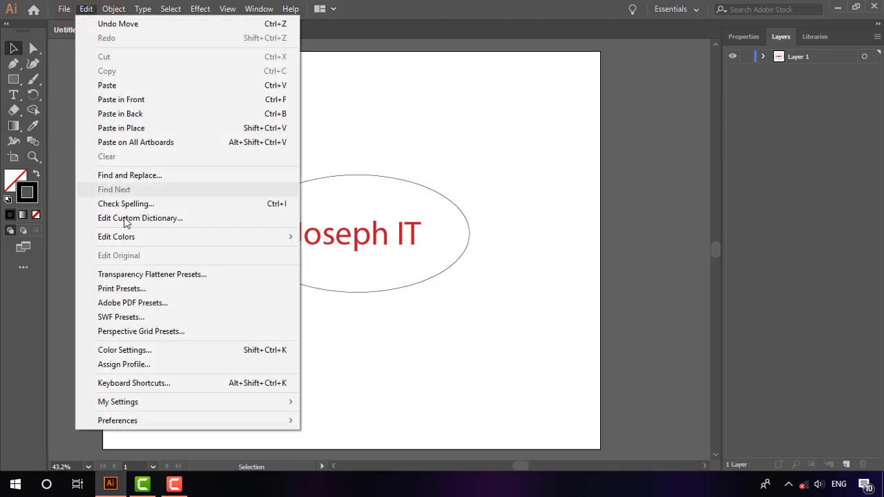
{"action": "mouse_move", "coordinate": [115, 419]}
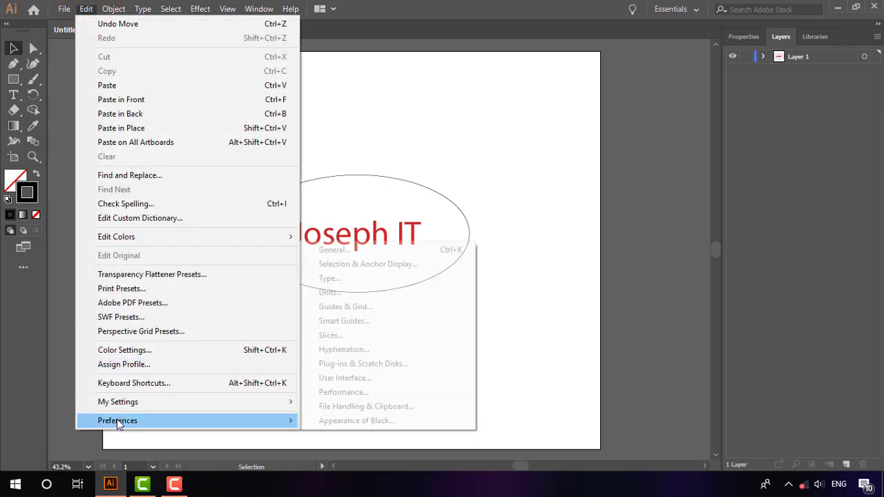
{"action": "left_click", "coordinate": [340, 255]}
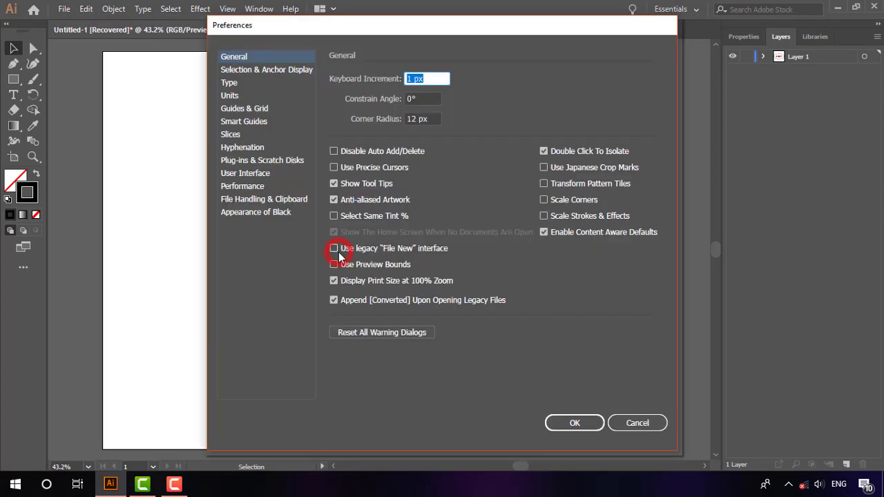
- Under File Handling & Clipboard, keep recovery data auto-saving every 30 Seconds
{"action": "left_click", "coordinate": [282, 200]}
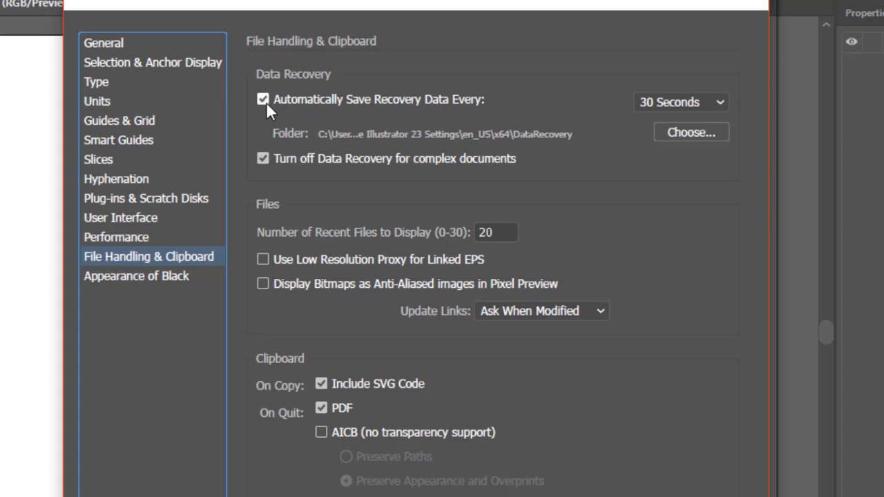
{"action": "left_click", "coordinate": [722, 105]}
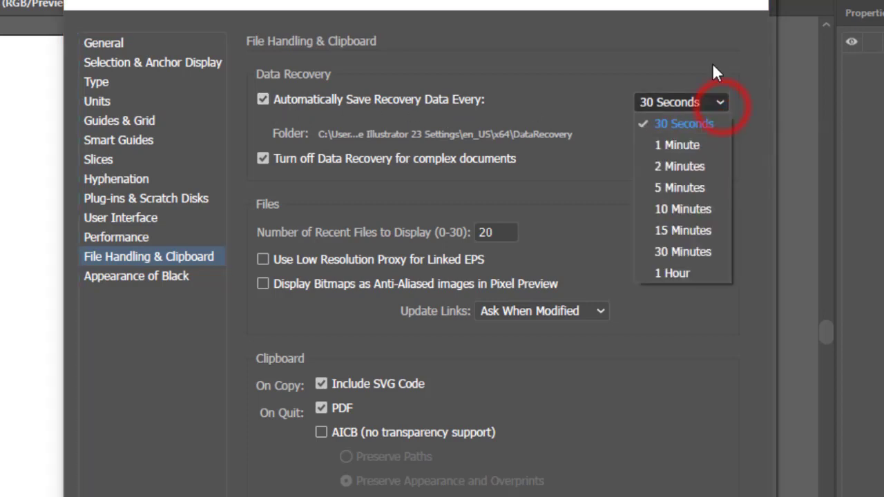
{"action": "left_click", "coordinate": [713, 64]}
{"action": "left_click", "coordinate": [724, 106]}
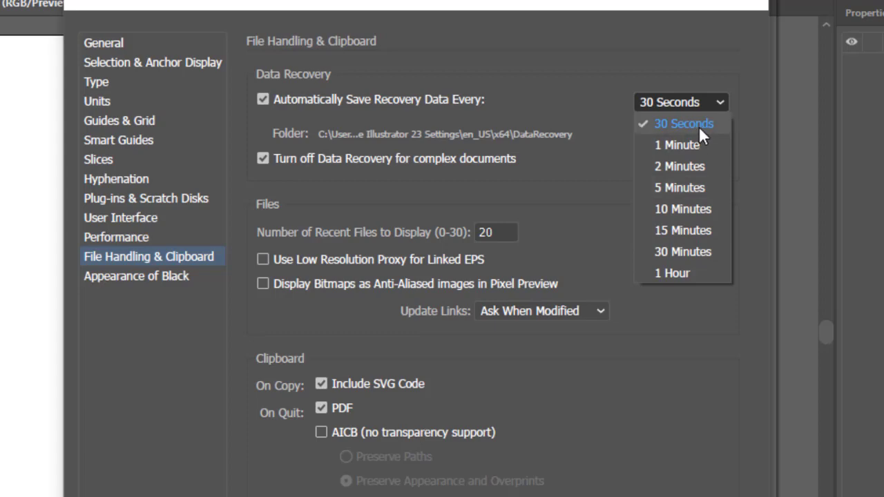
{"action": "left_click", "coordinate": [680, 52]}
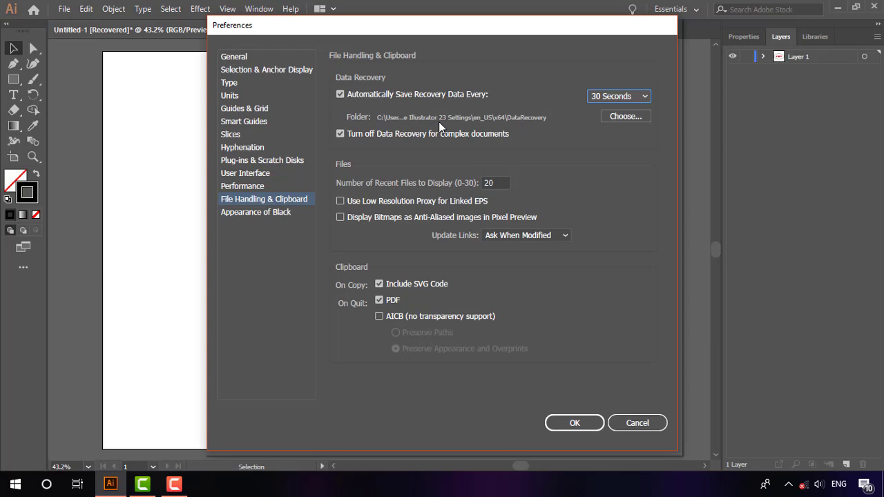
- Check the recovery data folder location and confirm the preferences with OK
{"action": "left_click", "coordinate": [624, 116]}
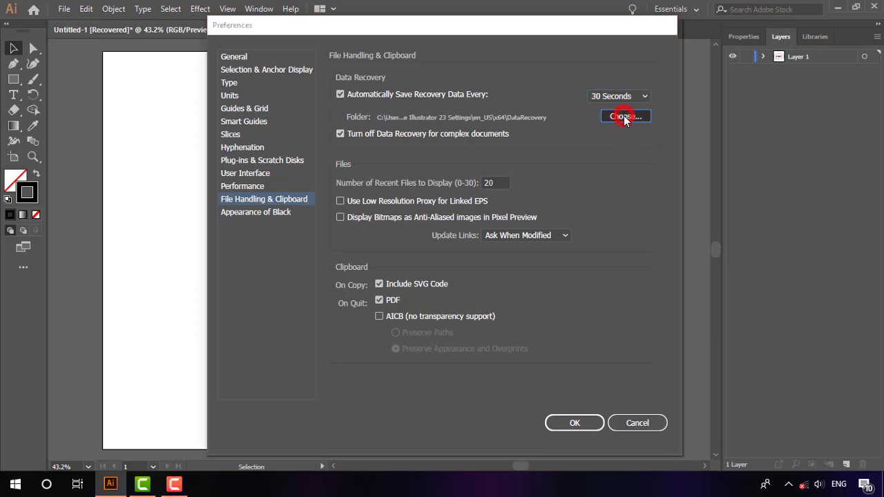
{"action": "left_click", "coordinate": [636, 47]}
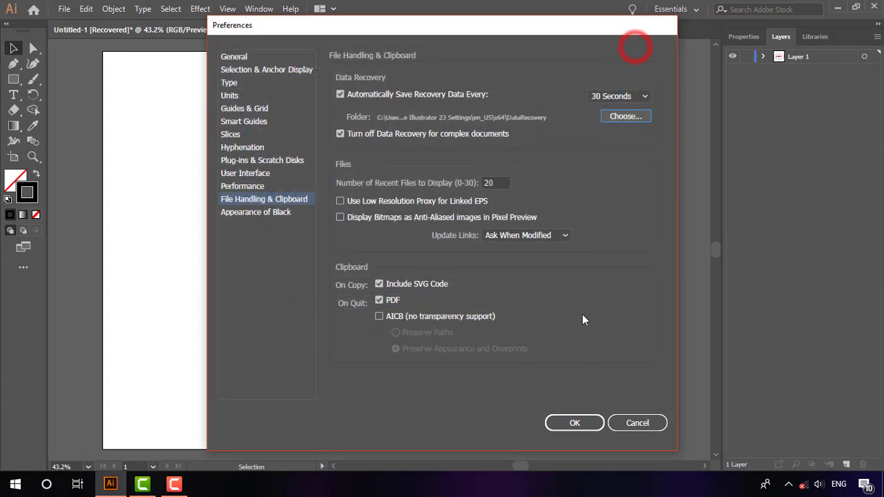
{"action": "left_click", "coordinate": [574, 422]}
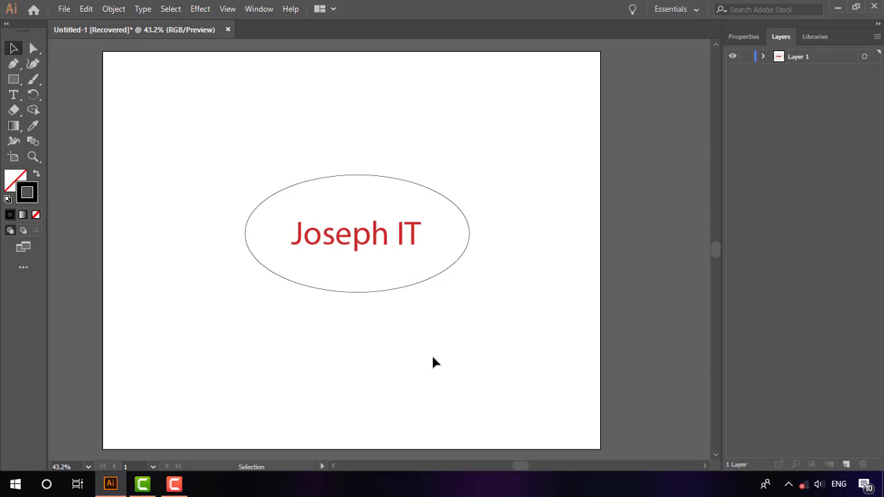
- Force-end Adobe Illustrator CC 2019 in Task Manager to simulate a crash, then close Task Manager
{"action": "right_click", "coordinate": [467, 490]}
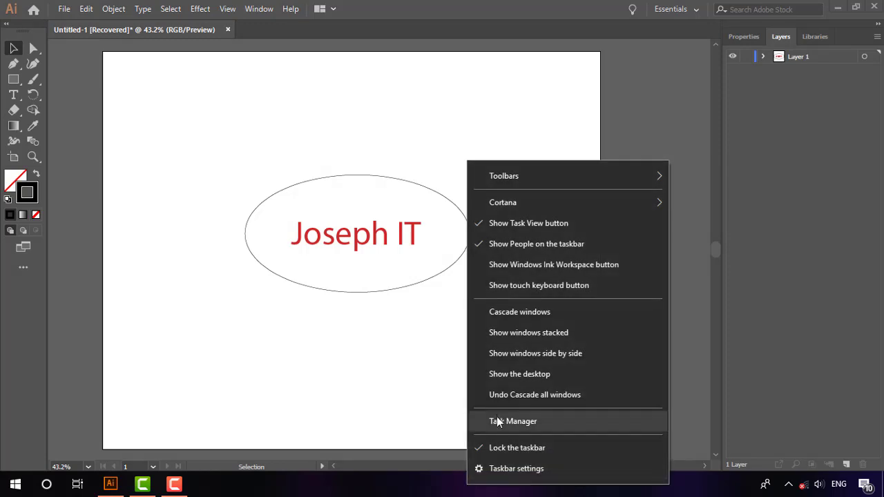
{"action": "left_click", "coordinate": [497, 417]}
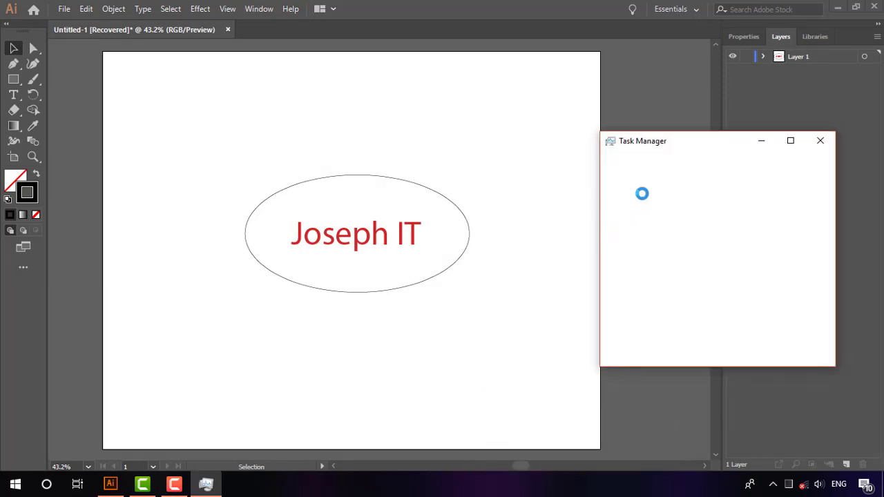
{"action": "left_click_drag", "start_coordinate": [693, 147], "coordinate": [680, 142]}
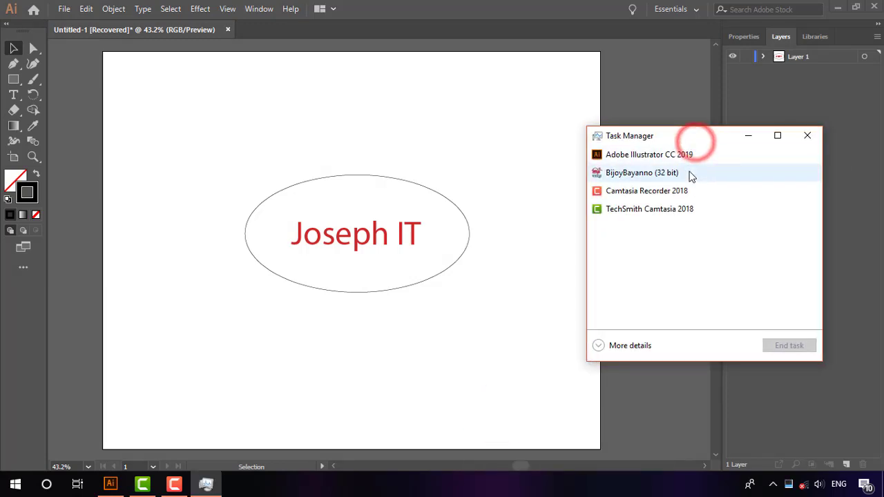
{"action": "left_click", "coordinate": [675, 155]}
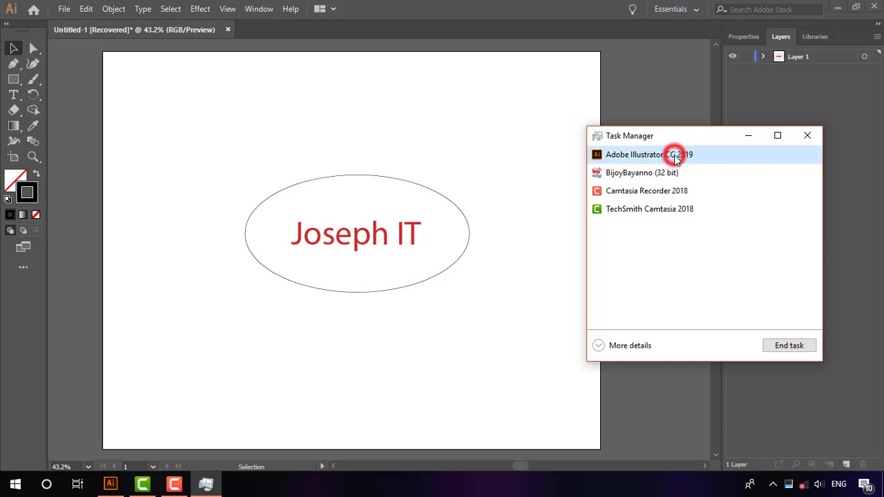
{"action": "left_click", "coordinate": [791, 348]}
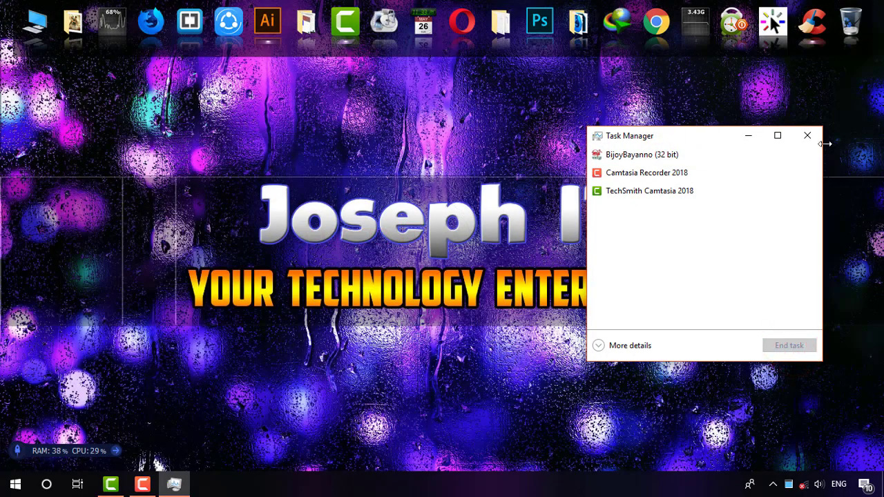
{"action": "left_click", "coordinate": [819, 143]}
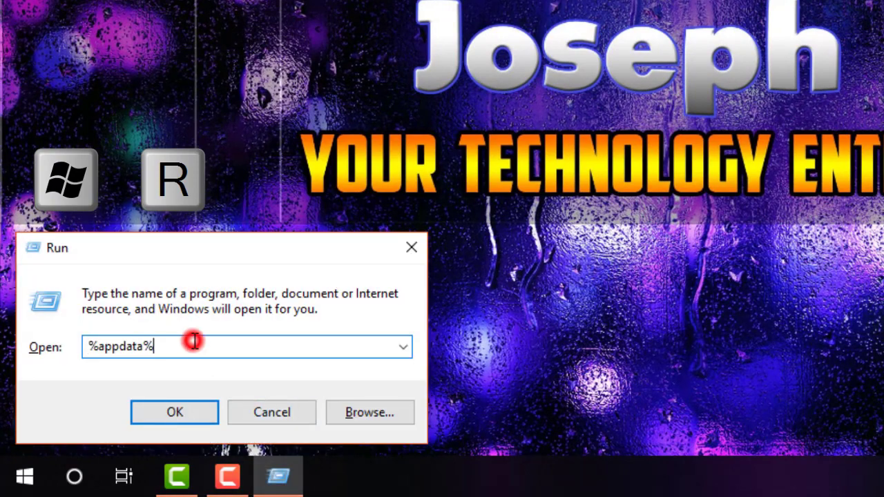
- Submit %appdata% in the Run dialog to reach the AppData Roaming folder
{"action": "left_click", "coordinate": [188, 418]}
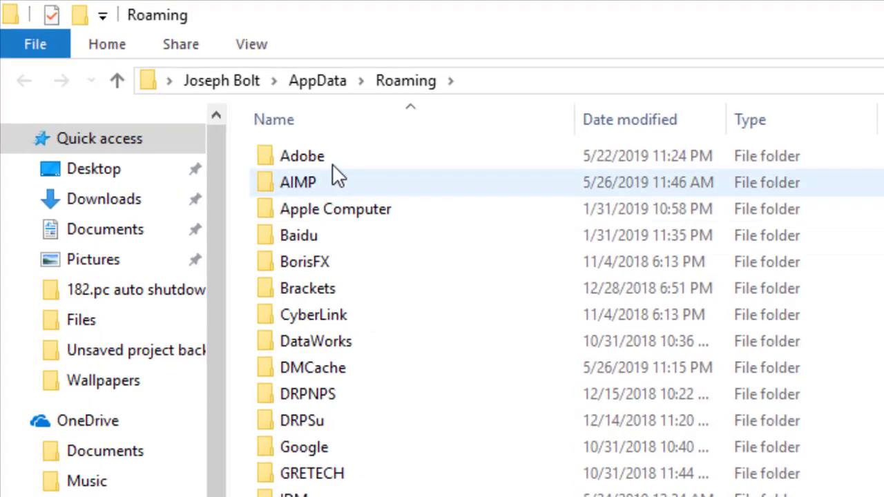
- Browse into Adobe > Adobe Illustrator 23 Settings > en_US > x64 > DataRecovery
{"action": "double_click", "coordinate": [369, 162]}
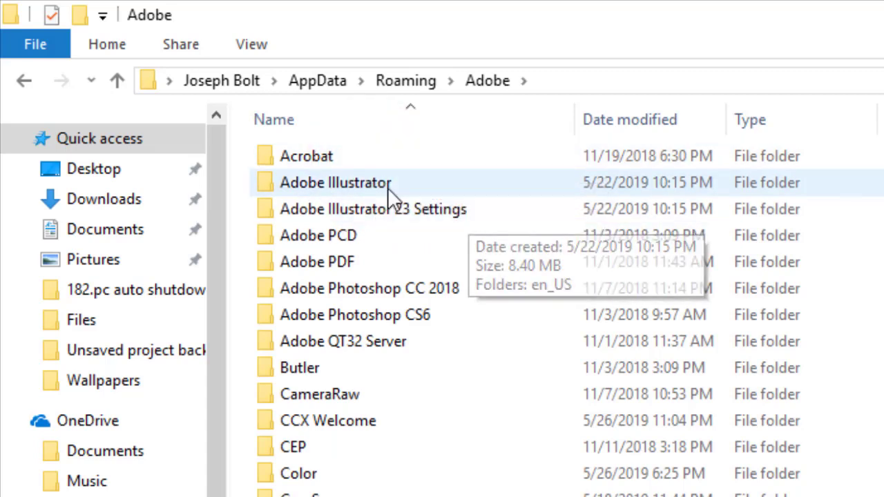
{"action": "double_click", "coordinate": [489, 208]}
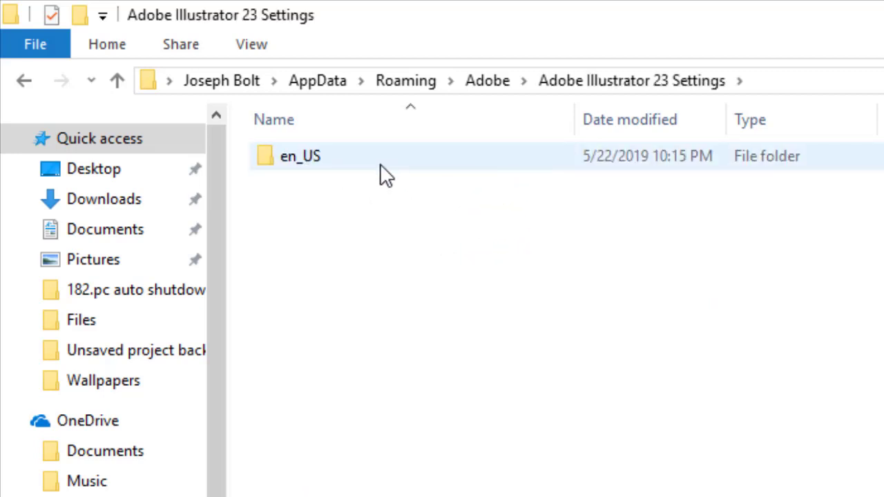
{"action": "double_click", "coordinate": [380, 163]}
{"action": "left_click", "coordinate": [380, 163]}
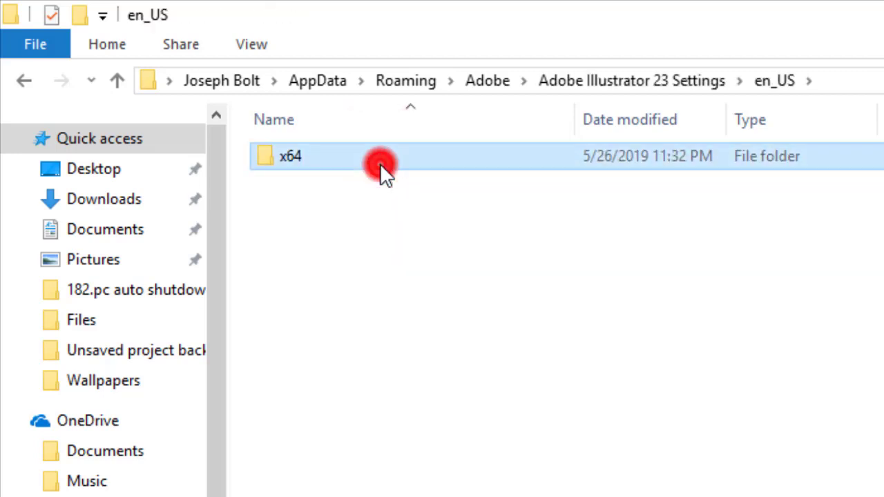
{"action": "double_click", "coordinate": [380, 164]}
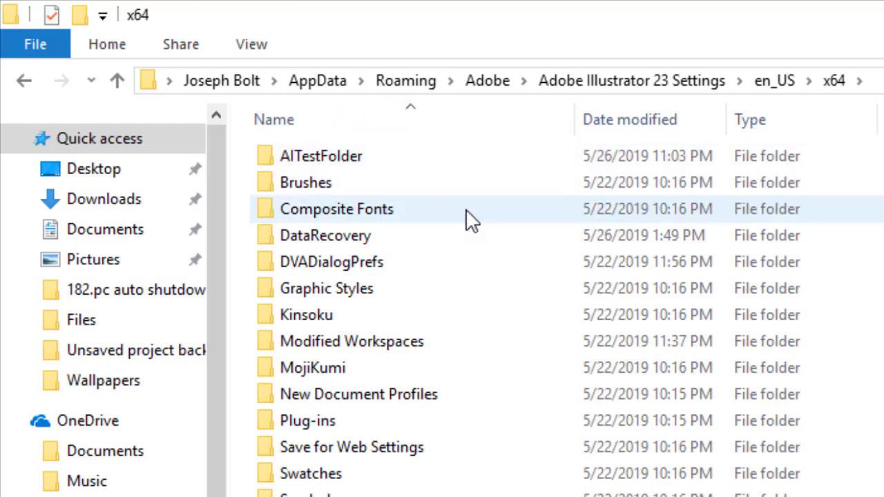
{"action": "double_click", "coordinate": [413, 239]}
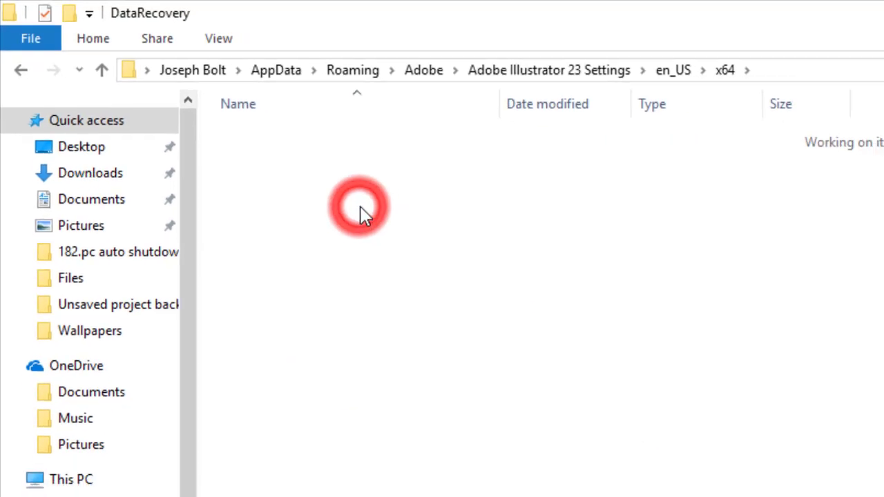
- Open the .aid recovery file in Illustrator
{"action": "left_click", "coordinate": [187, 82]}
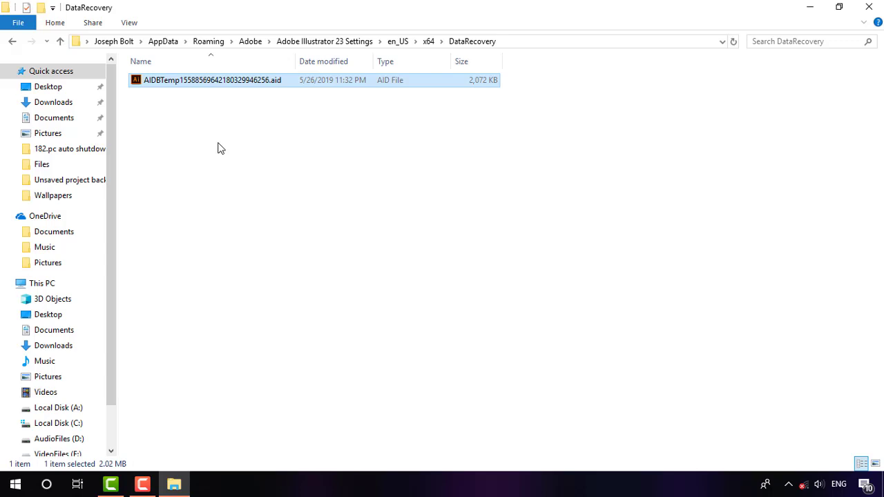
{"action": "left_click", "coordinate": [192, 83]}
{"action": "double_click", "coordinate": [192, 83]}
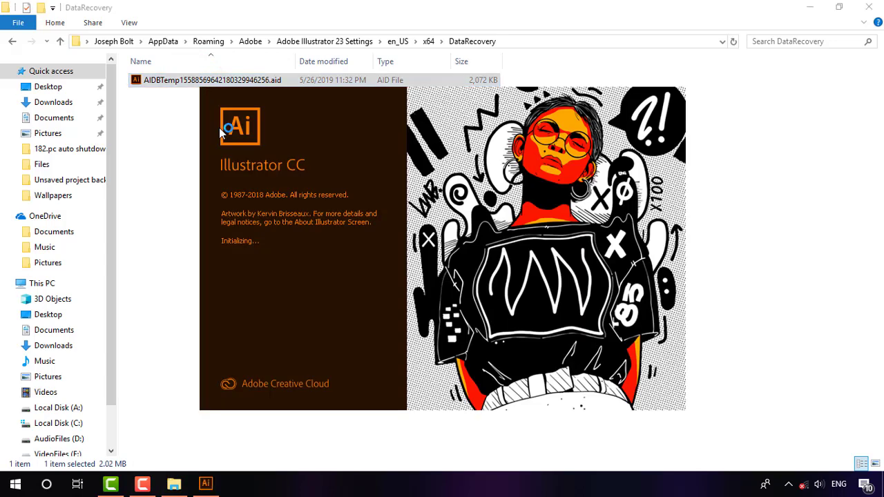
- Minimize File Explorer and dismiss the 'quit unexpectedly' notice over recovered Untitled-1
{"action": "left_click", "coordinate": [810, 7]}
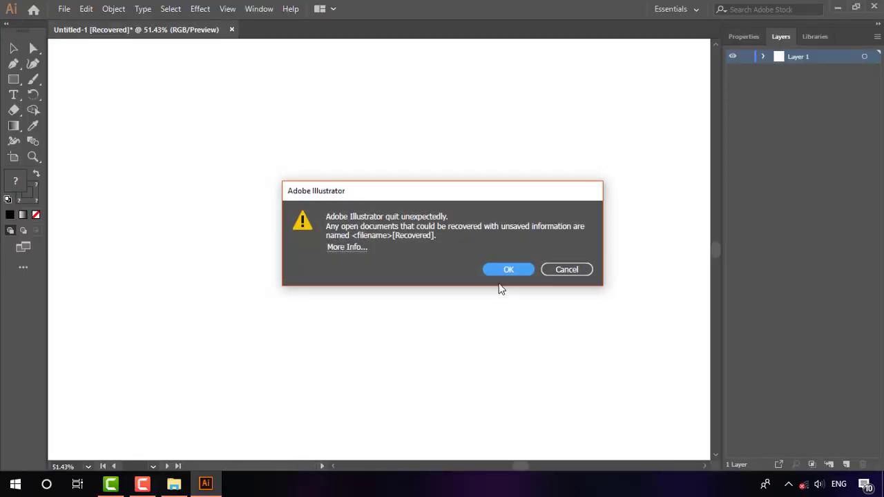
{"action": "left_click", "coordinate": [510, 270]}
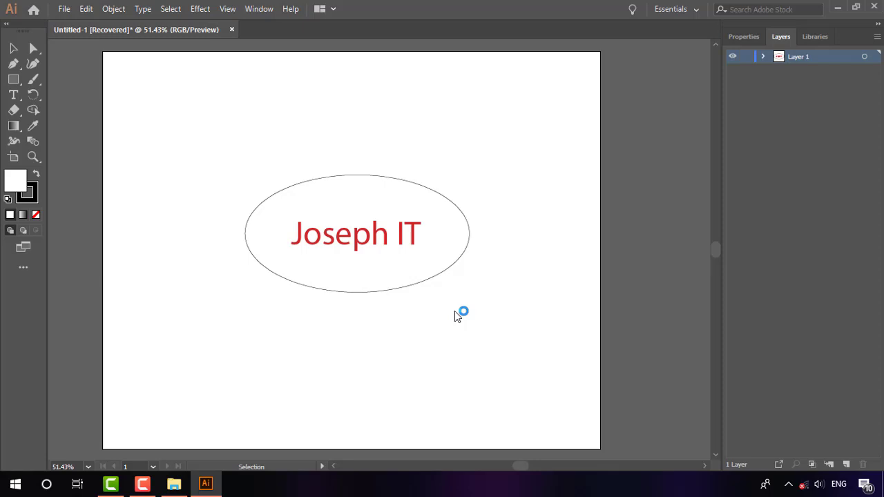
- Minimize Illustrator with recovered Untitled-1 still open, revealing the desktop wallpaper
{"action": "left_click", "coordinate": [837, 12]}
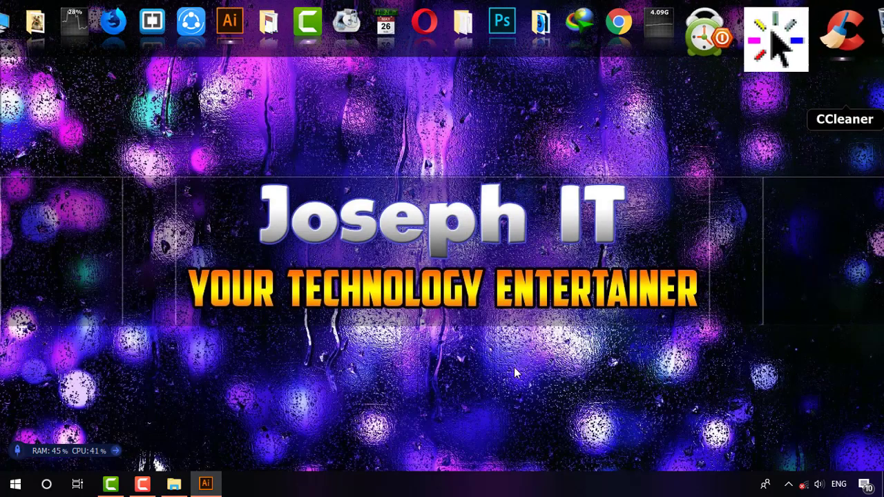